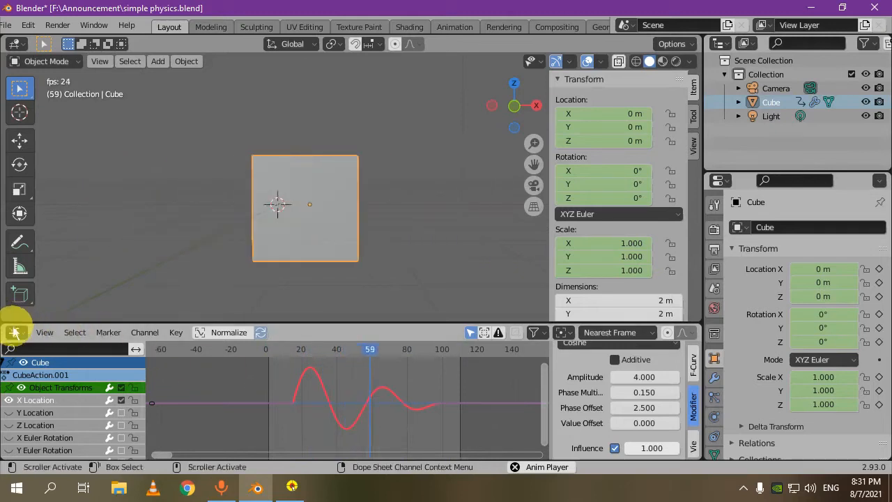
- Start a new General file, discarding the unsaved changes in the current one
click(7, 27)
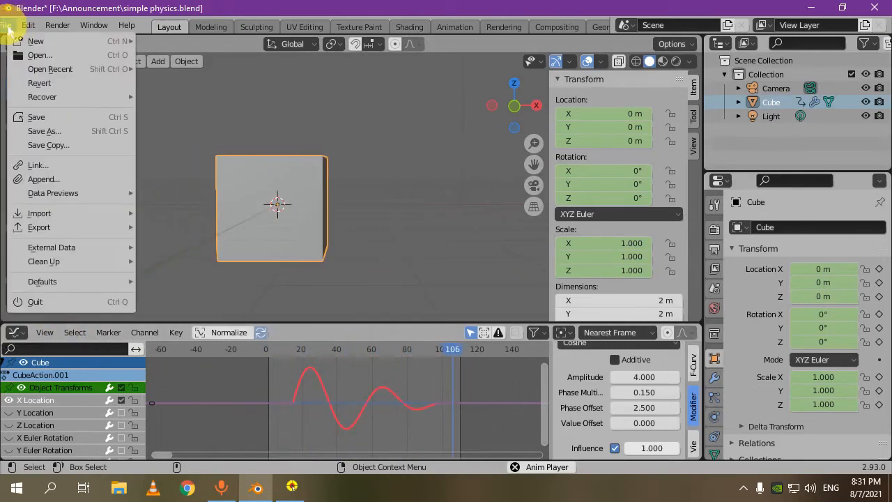
mouse_move(42, 41)
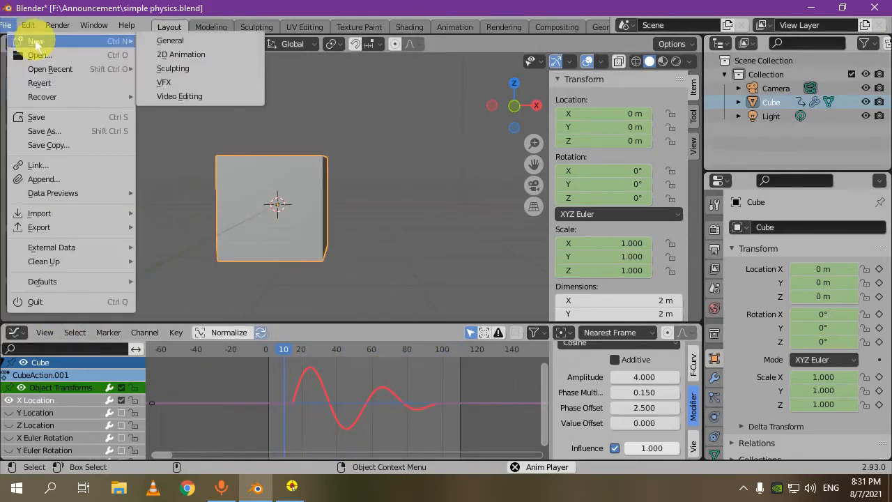
click(162, 42)
click(475, 276)
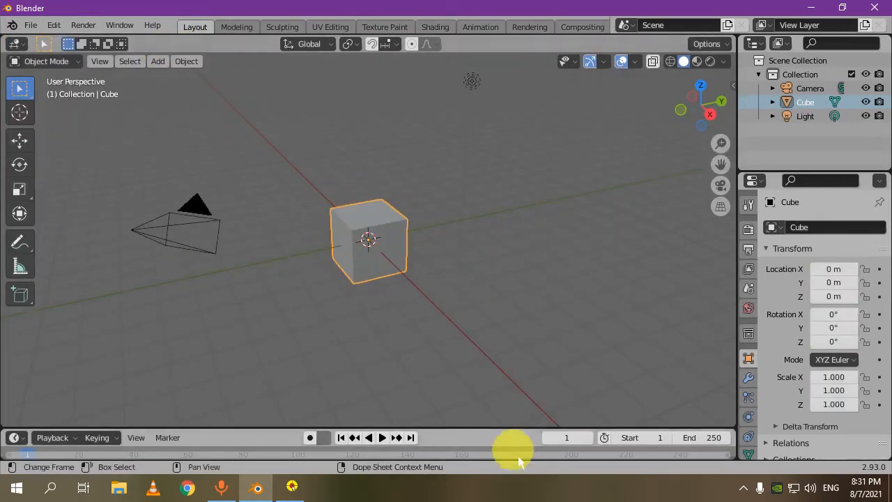
- Enlarge the timeline area and keyframe the default cube's location at frame 1
drag(490, 427, 494, 289)
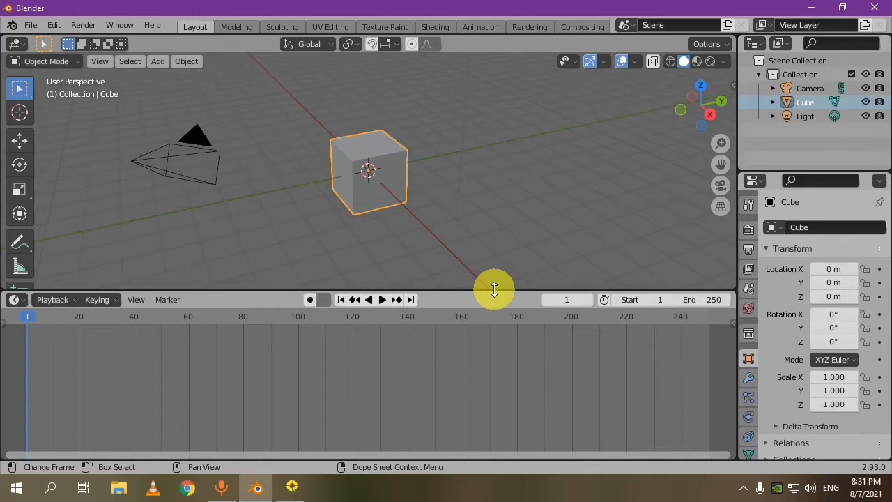
key(n)
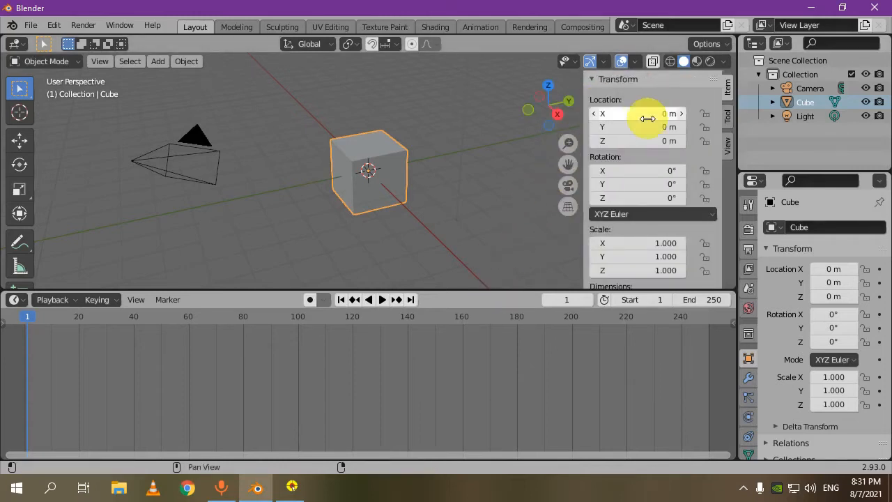
key(i)
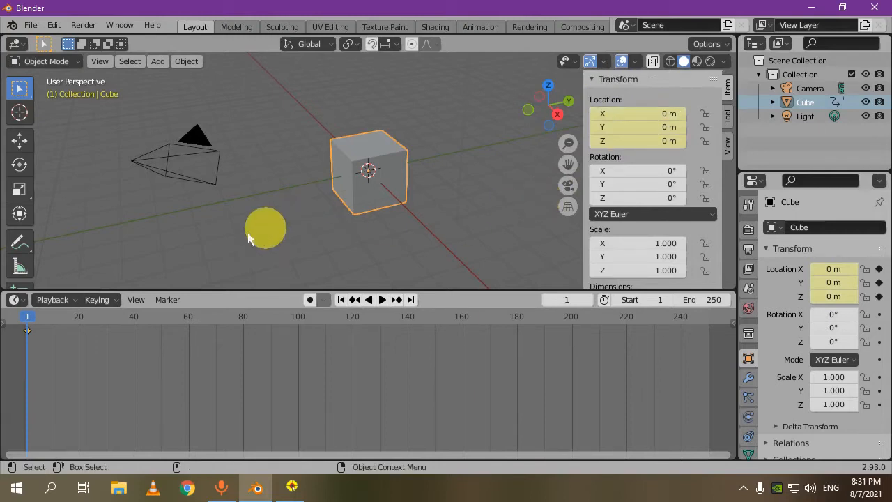
- Turn the timeline area into a Graph Editor and show the F-curve modifier settings in its sidebar
click(15, 301)
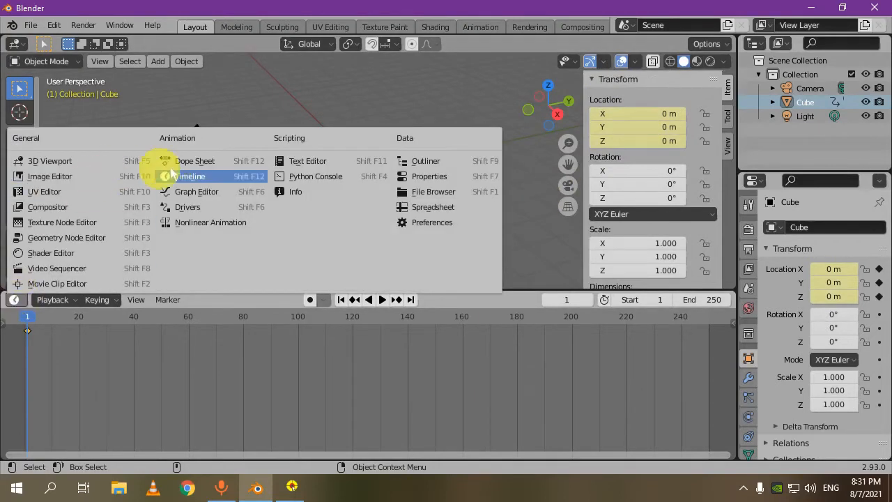
click(190, 193)
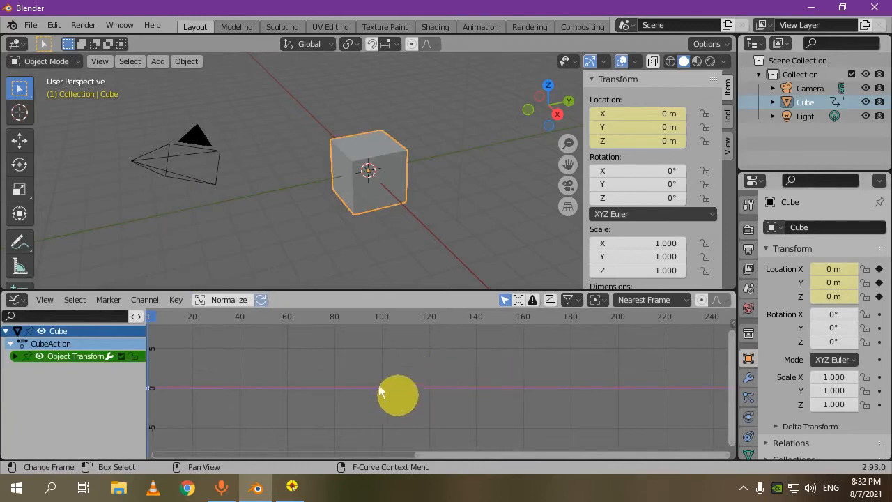
key(n)
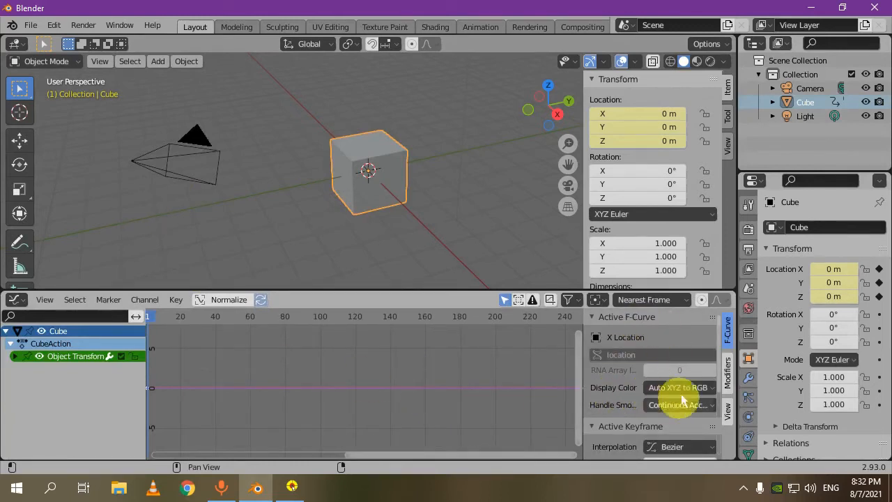
scroll(696, 393, down, 4)
scroll(696, 393, down, 1)
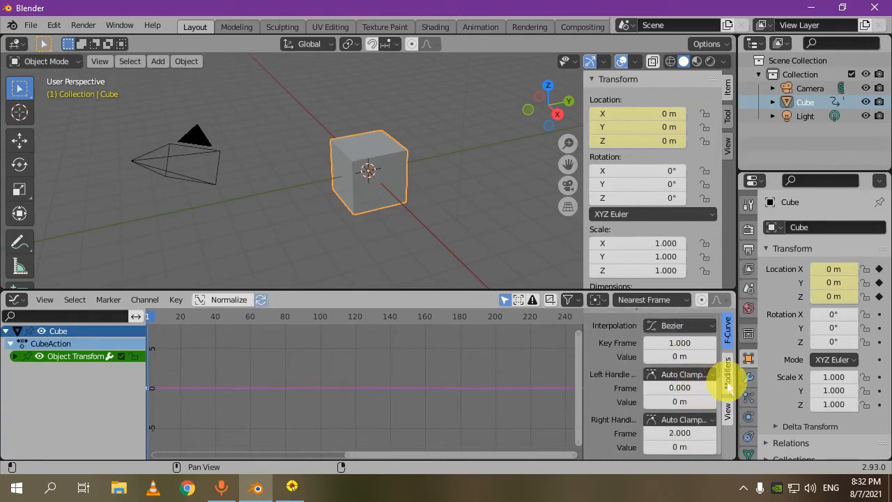
click(728, 377)
- Add a Built-In Function modifier to the cube's X Location curve and preview the animation
middle_drag(327, 184, 456, 168)
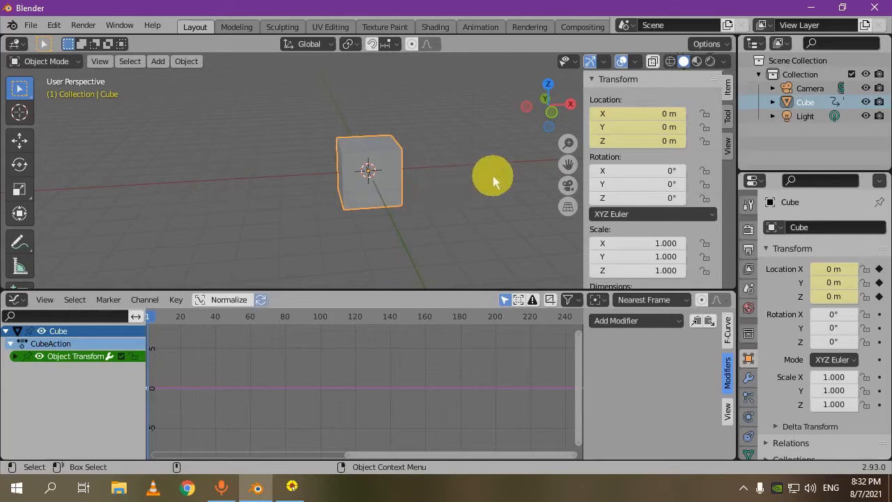
click(14, 356)
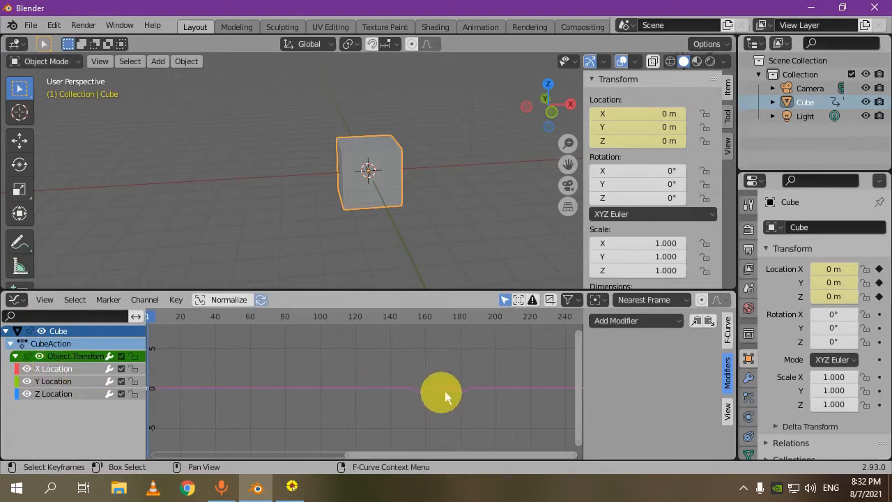
click(633, 322)
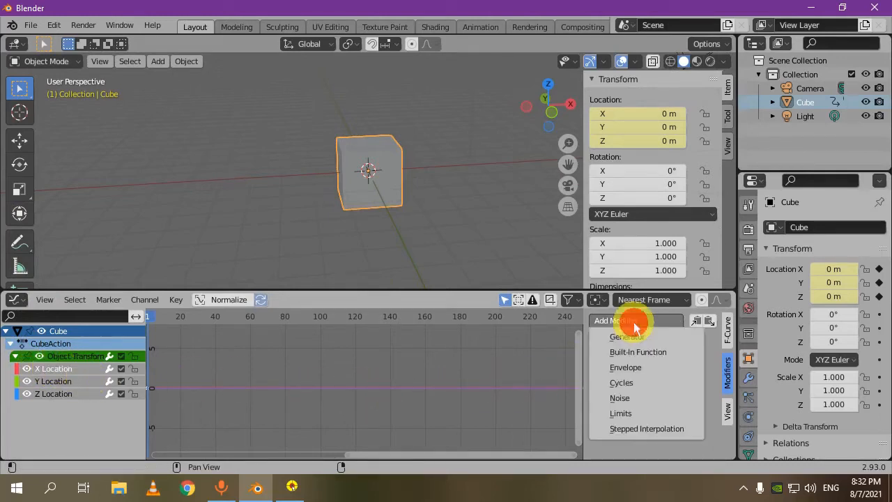
click(652, 354)
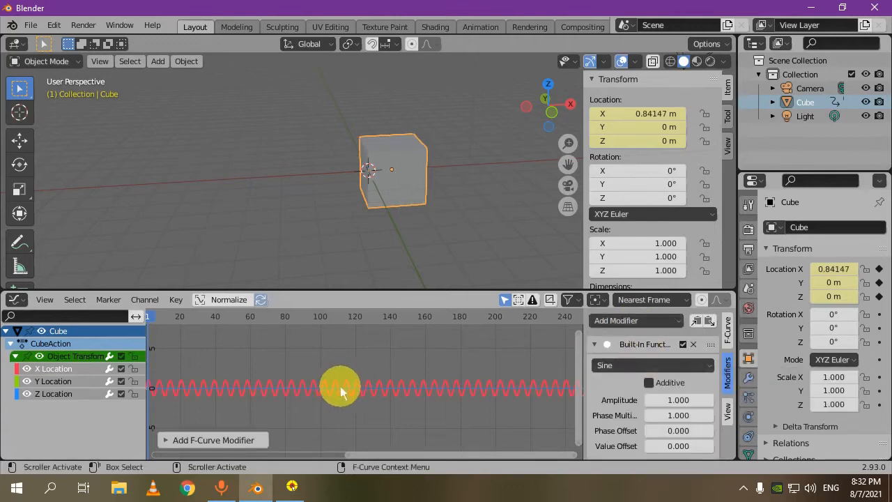
key(Home)
key(space)
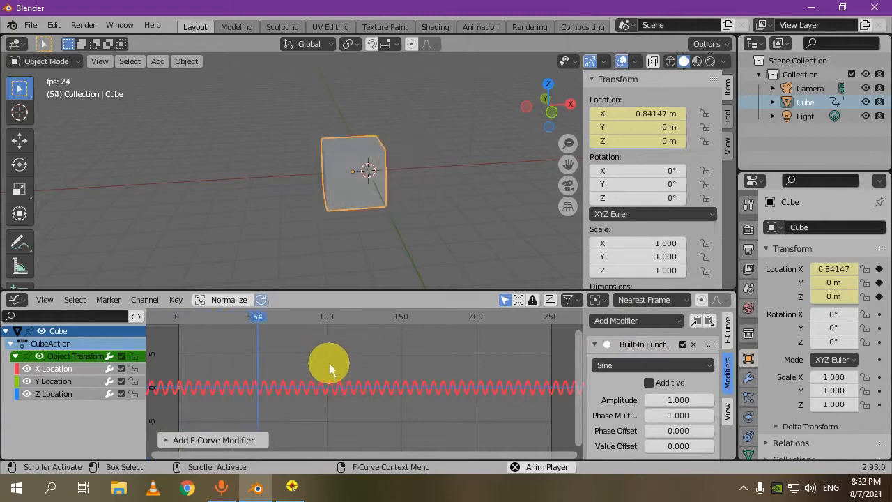
key(space)
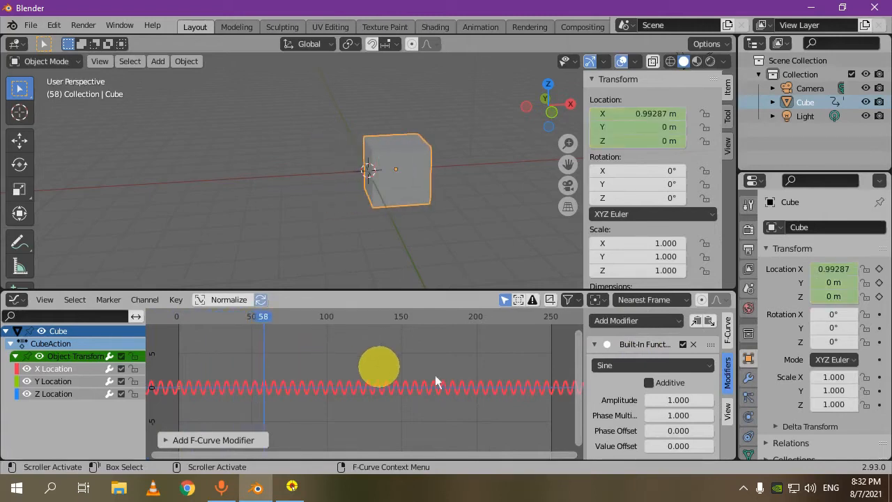
- Change the Built-In Function modifier's type to Cosine and play the animation
click(614, 370)
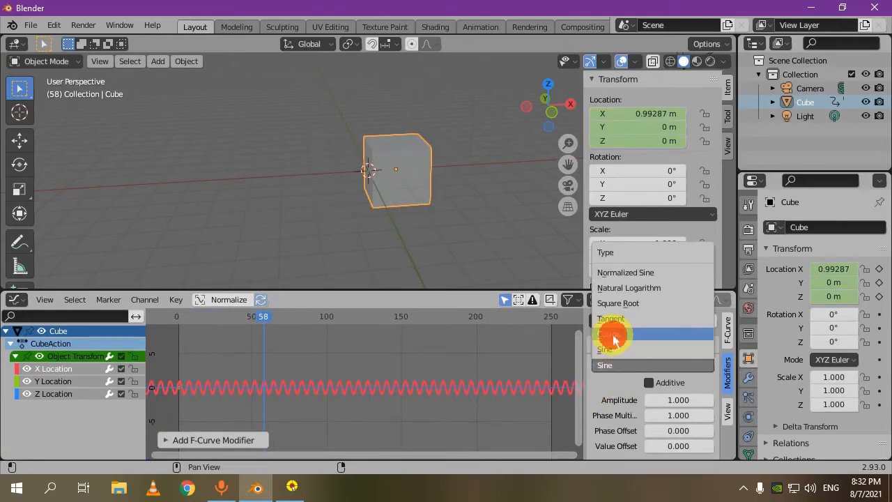
click(614, 339)
key(space)
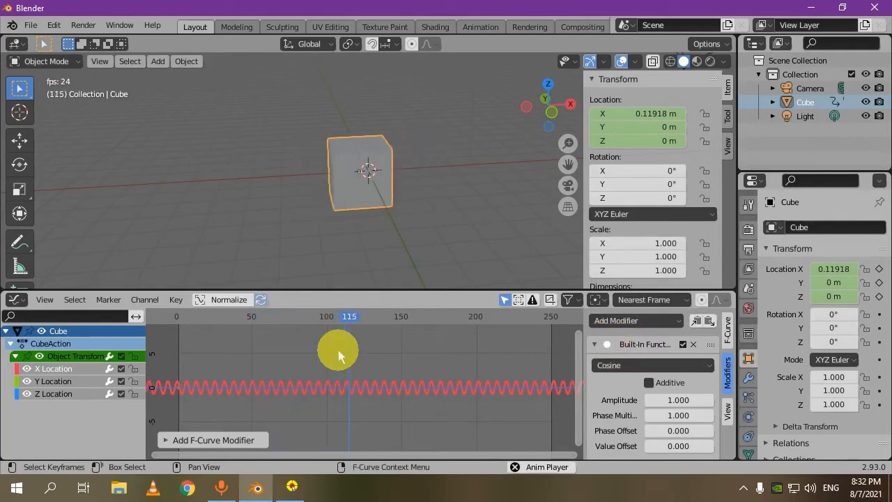
- Set the Cosine modifier's amplitude to 4 and preview the cube's motion
scroll(338, 350, up, 1)
scroll(638, 403, down, 3)
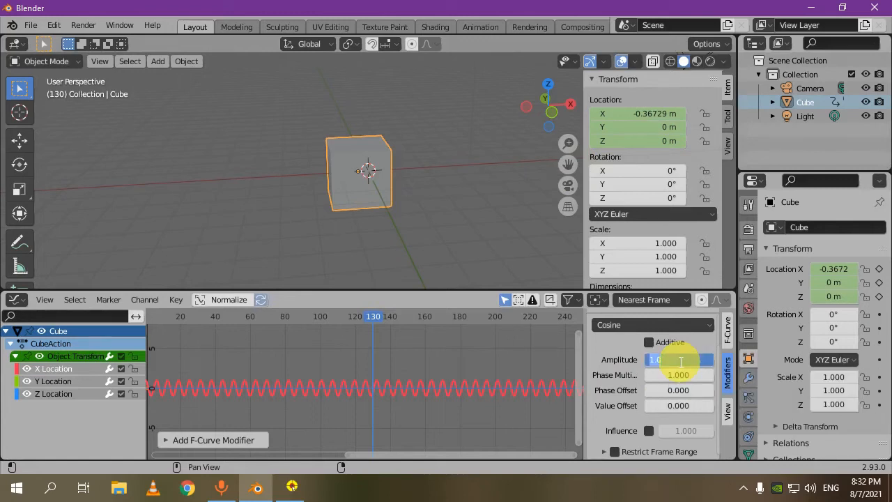
key(Return)
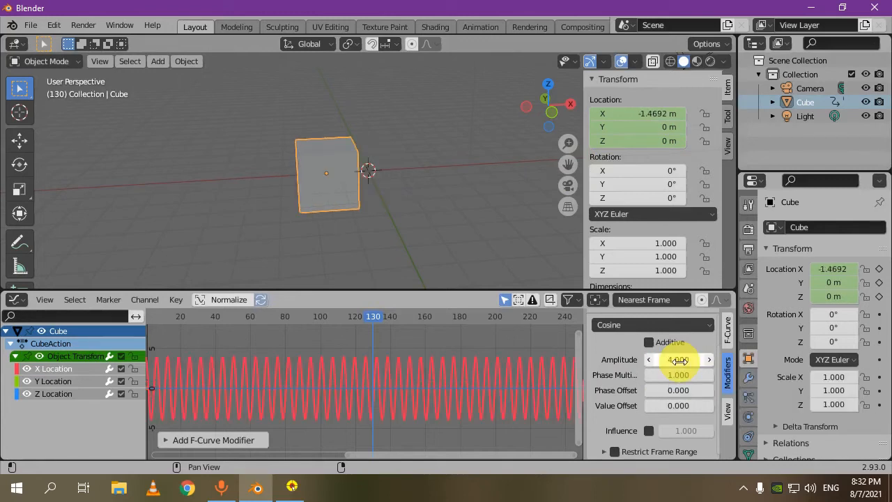
key(space)
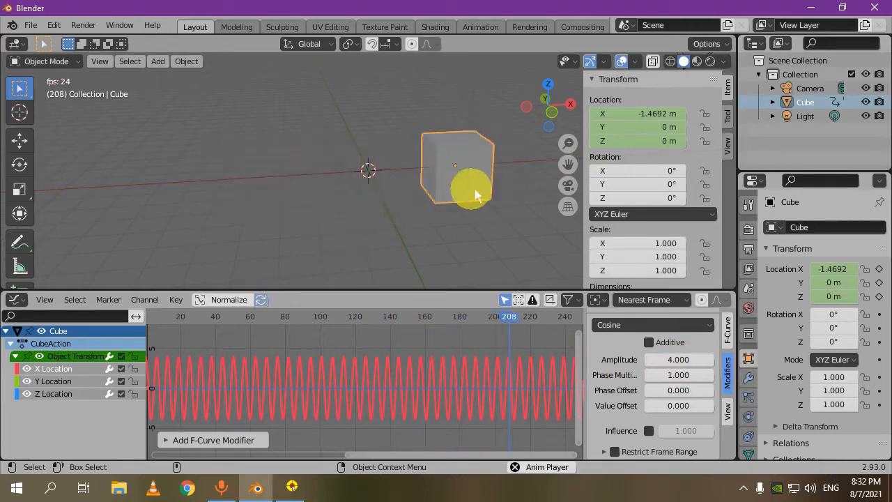
key(space)
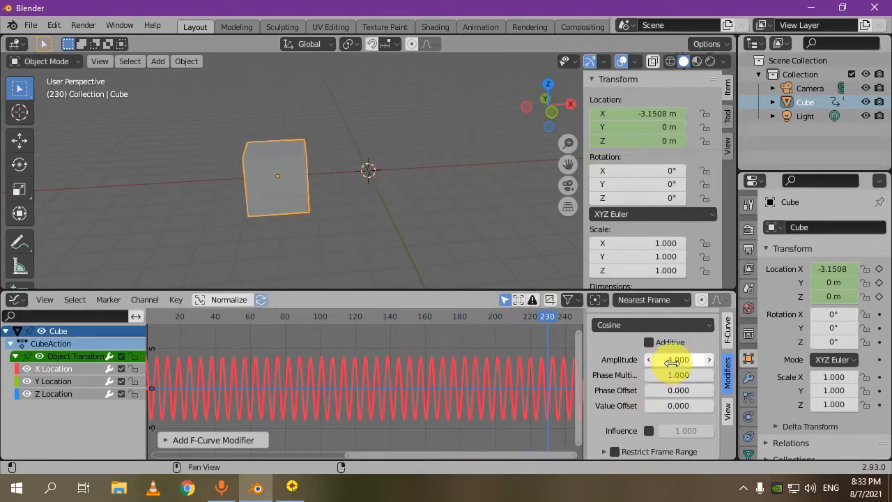
- Try an amplitude of 0.1 on the Cosine modifier and play the animation
text(0.1)
key(Return)
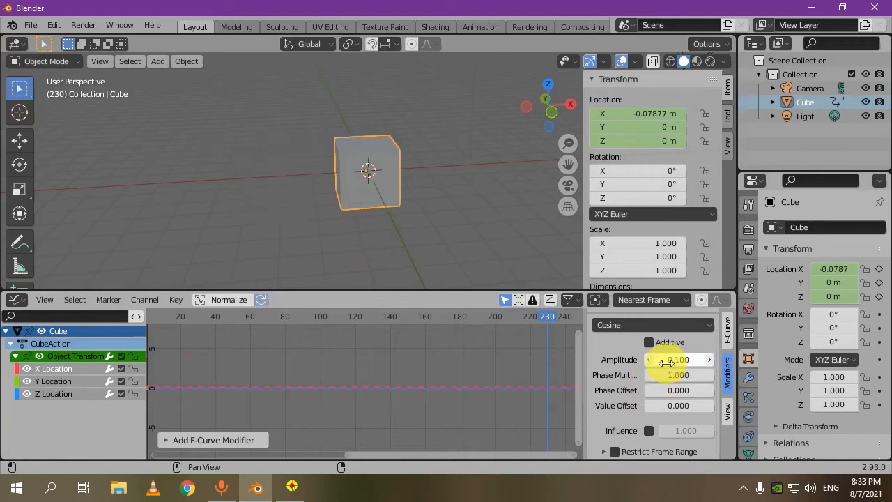
click(320, 331)
key(space)
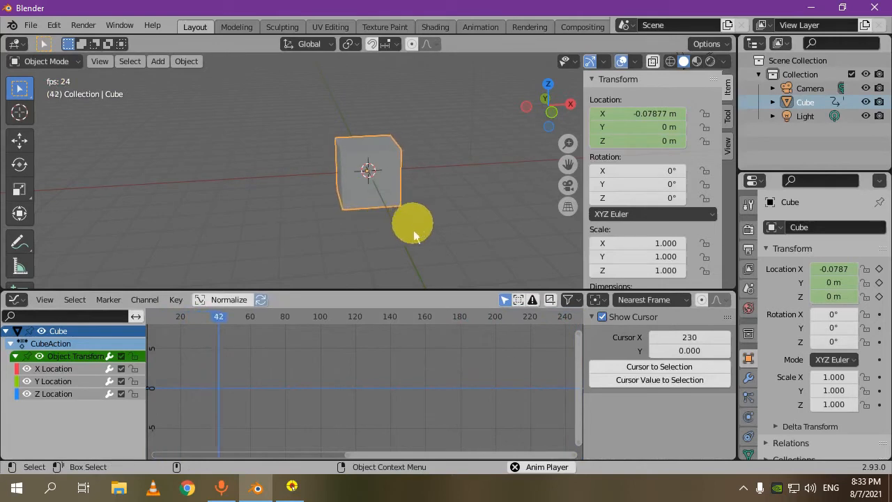
- Reselect the X Location curve and set its Cosine modifier's amplitude back to 4
click(63, 369)
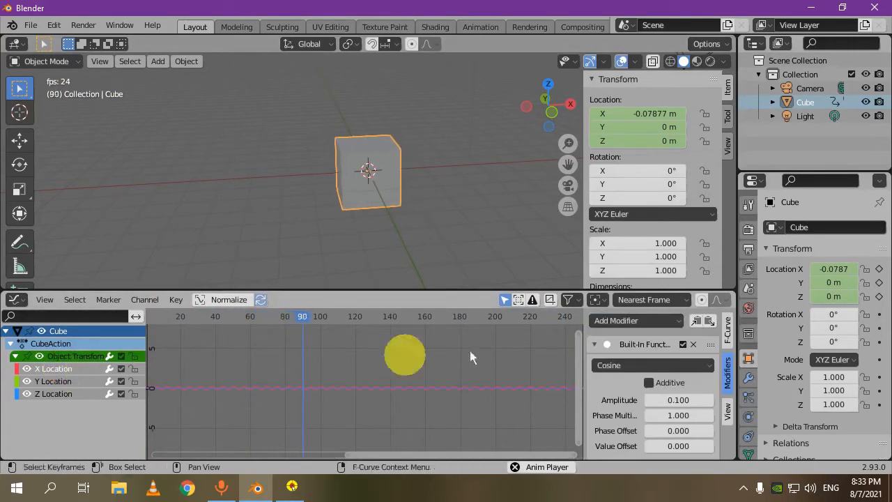
click(677, 400)
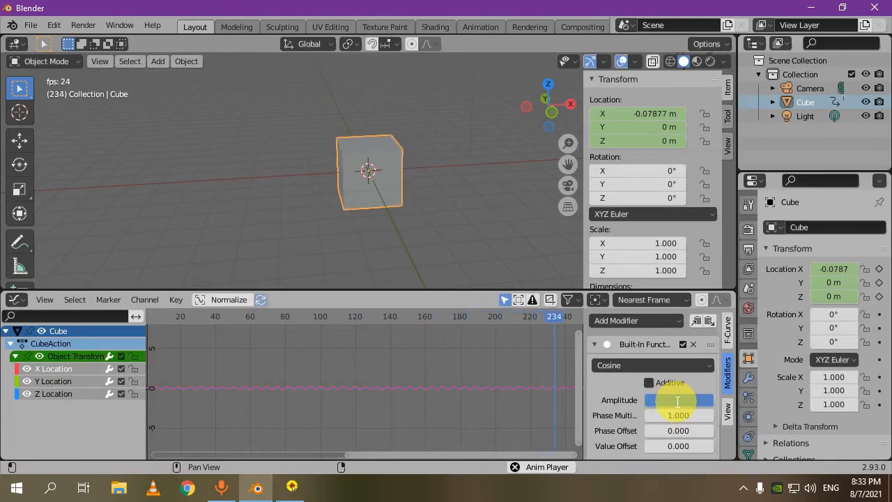
key(Return)
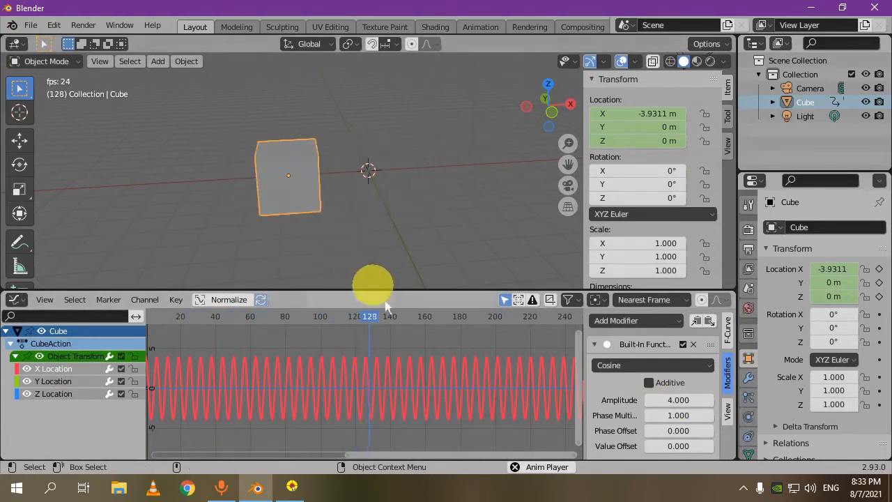
- Try a Phase Multiplier of 0.1 on the X Location curve's Cosine modifier
scroll(638, 392, down, 2)
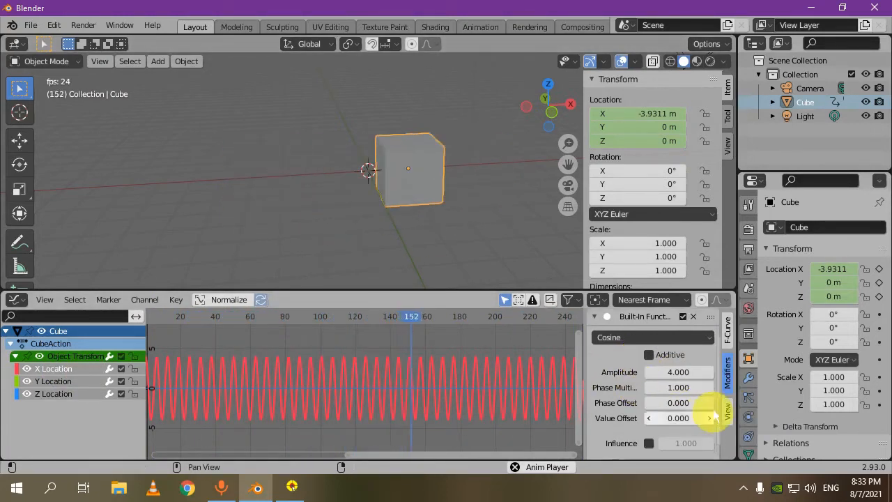
click(679, 388)
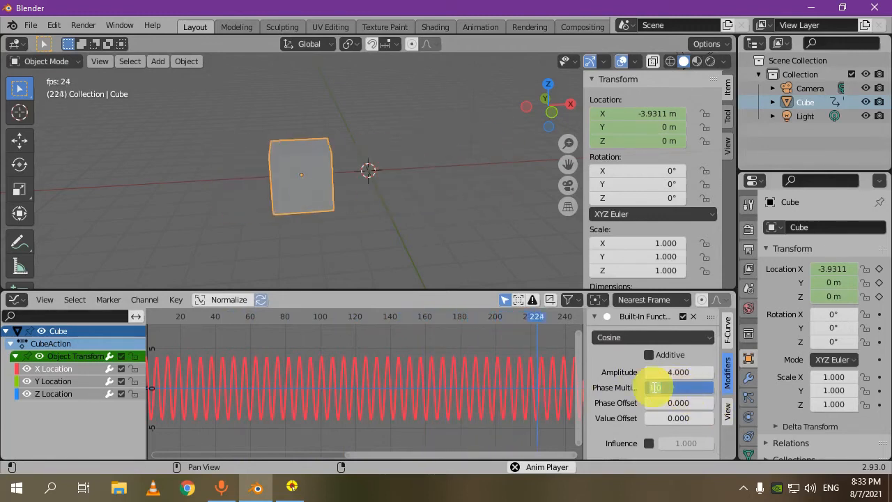
text(0.1)
key(Return)
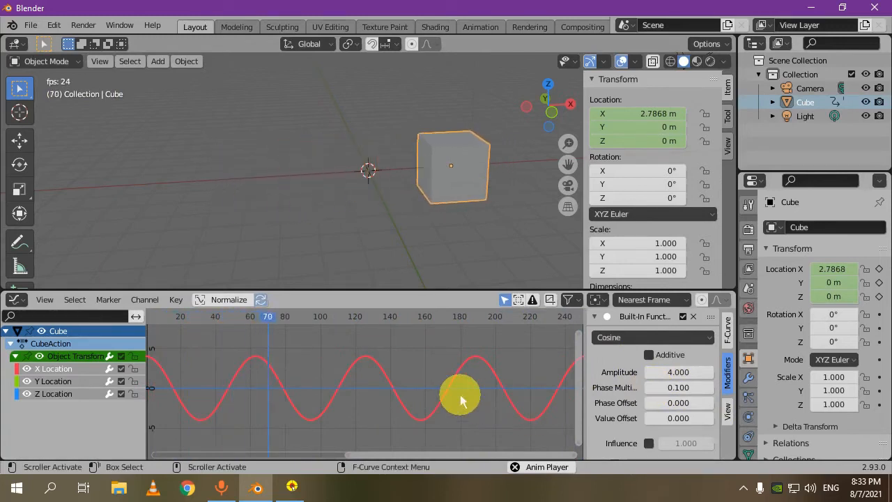
- Set the Cosine modifier's Phase Multiplier to 0.15
click(678, 388)
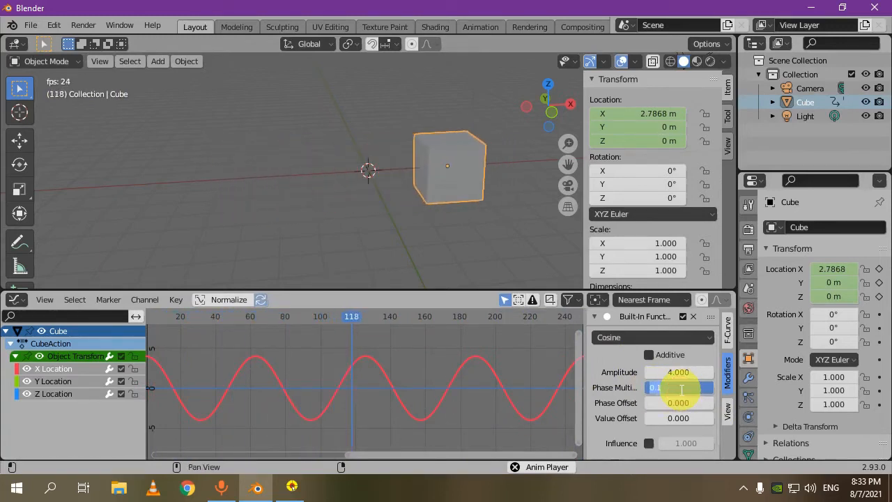
text(0.15)
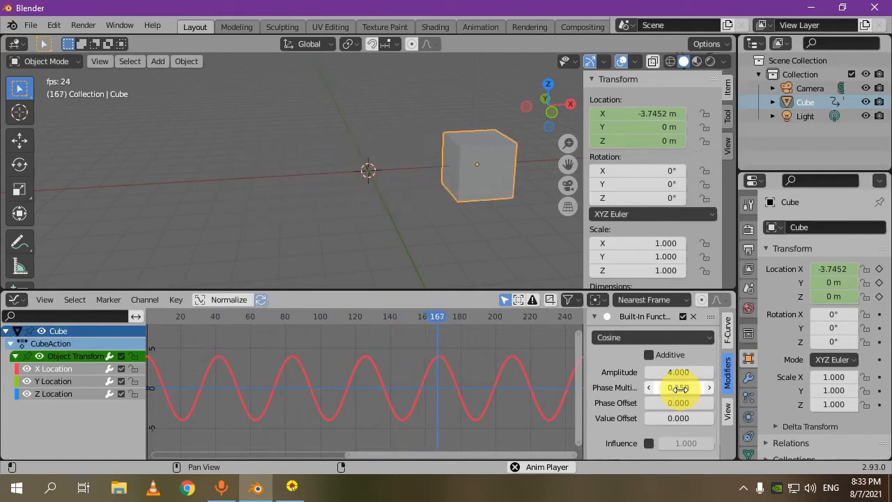
key(Return)
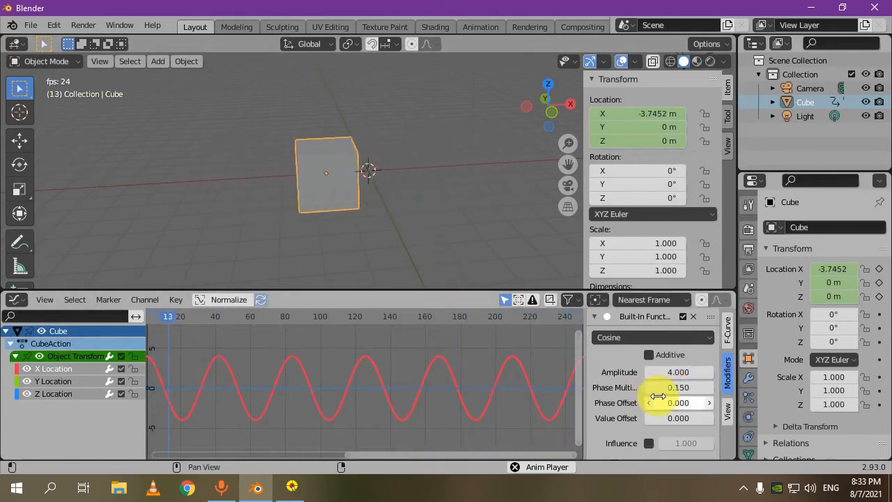
- Enable Restrict Frame Range for the Cosine modifier and bring up its start, end and blend settings
scroll(645, 401, down, 1)
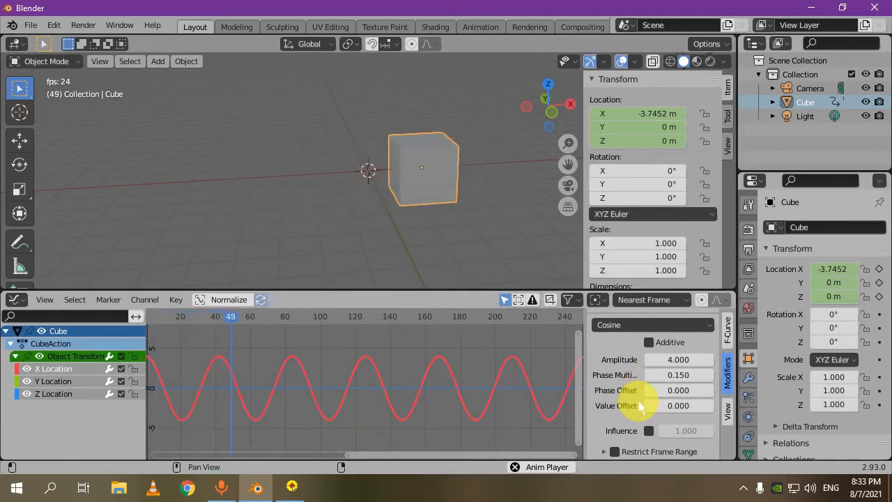
click(614, 452)
scroll(615, 449, down, 3)
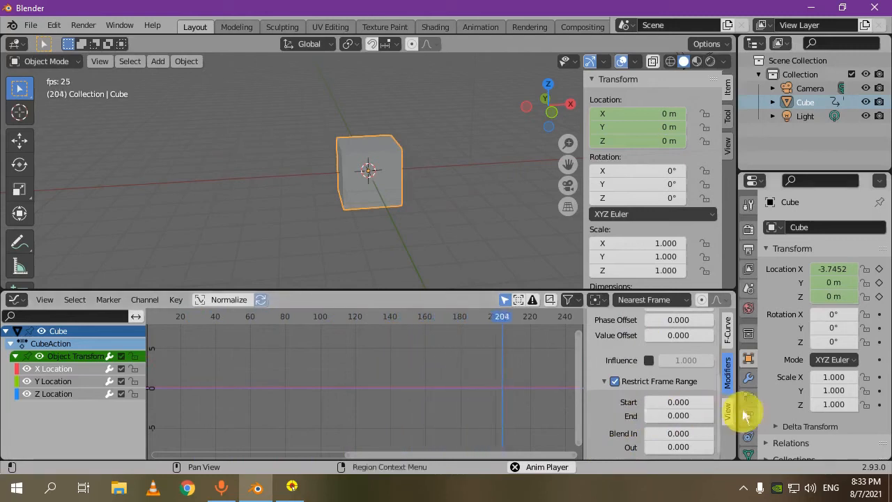
- Restrict the Cosine modifier to frames 15 through 100 and stop the animation playback
key(Return)
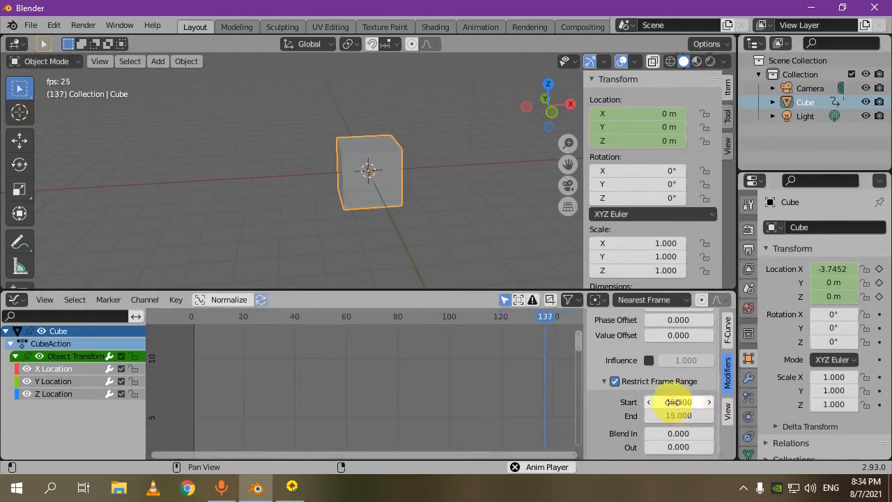
click(681, 416)
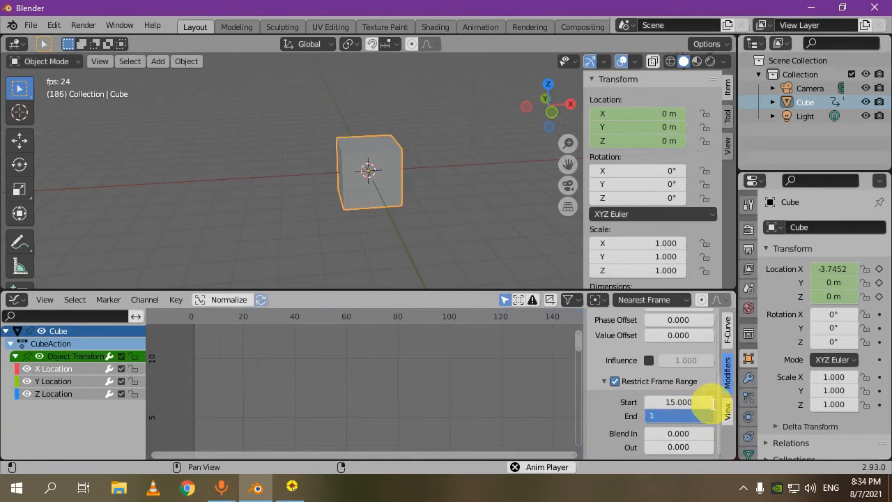
key(Return)
key(Escape)
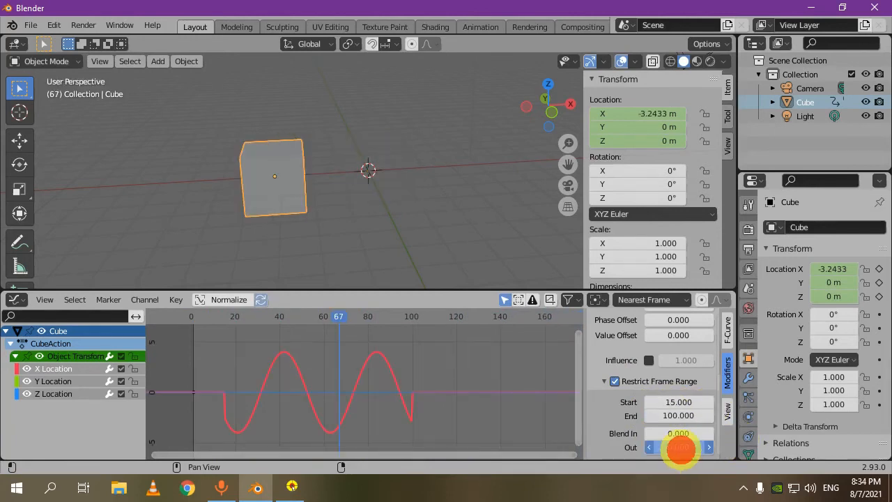
- Set the Cosine modifier's Blend Out to 84.4 so the swing fades gradually
drag(694, 447, 197, 50)
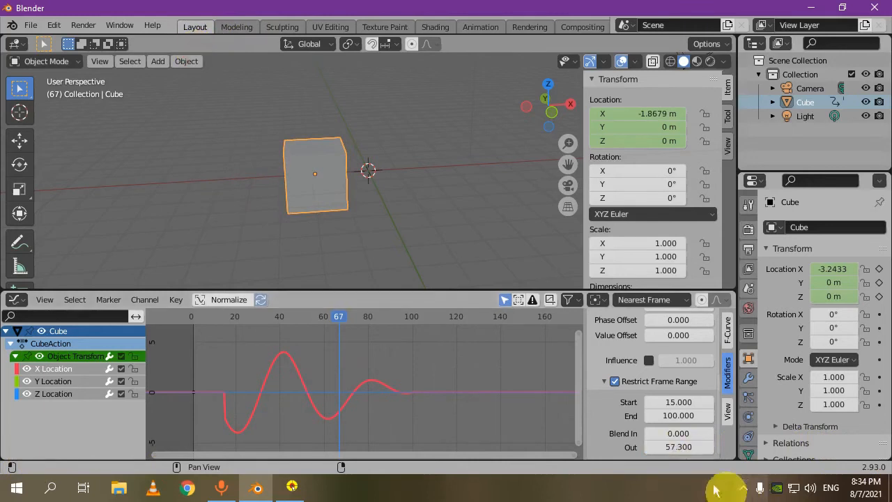
click(679, 448)
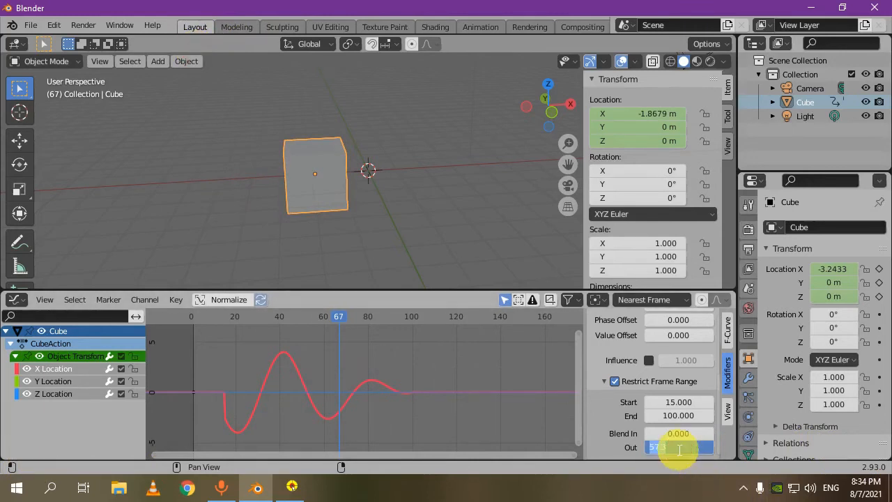
text(84.4)
key(Return)
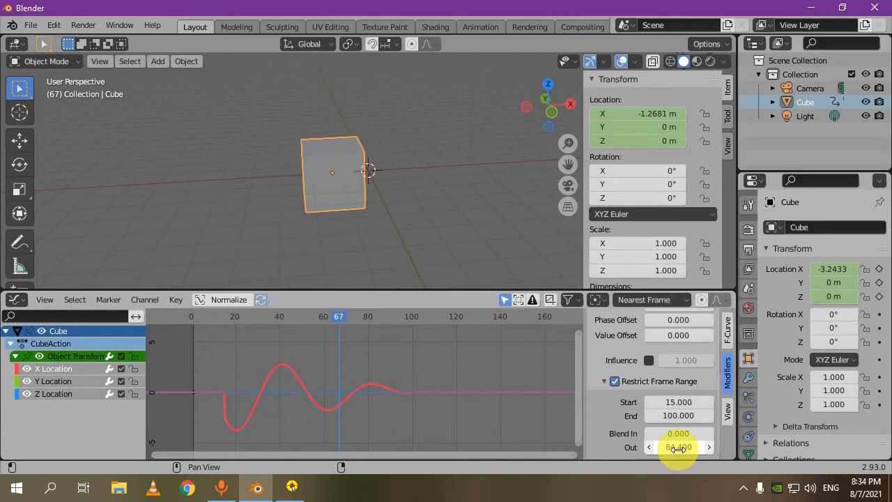
- Play the cube's animation from frame 15 to check how the swing dies out
click(225, 319)
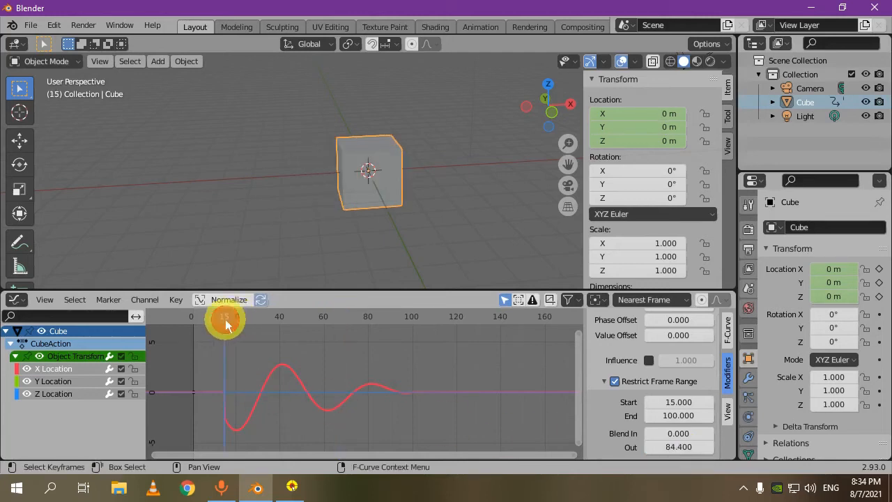
key(space)
key(space)
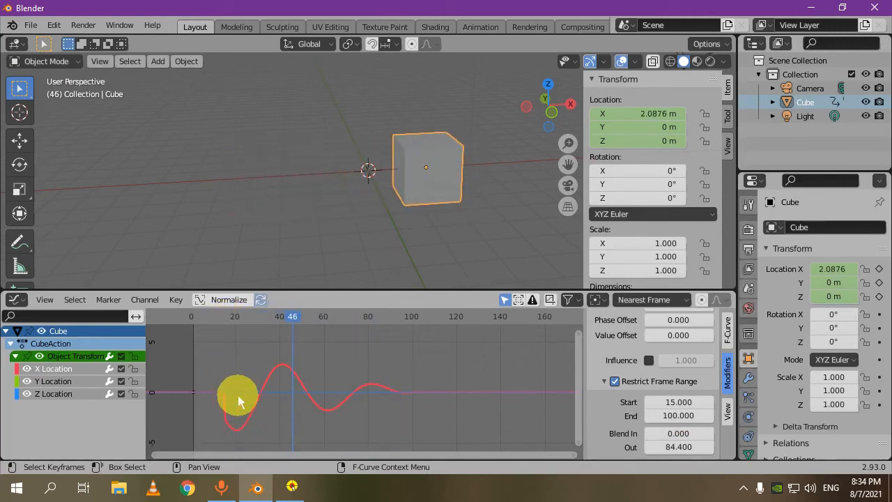
- Set the Cosine modifier's Phase Offset to -0.7 and preview the cube's motion from frame 15
scroll(607, 387, up, 3)
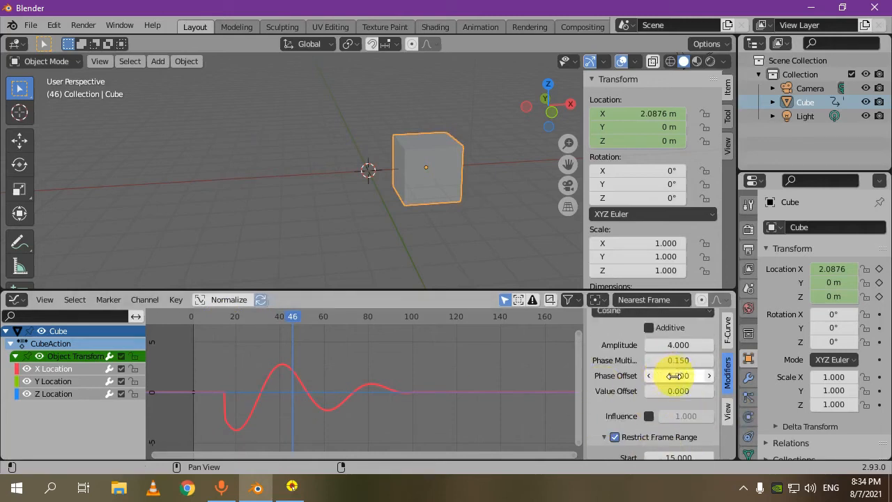
drag(678, 376, 676, 377)
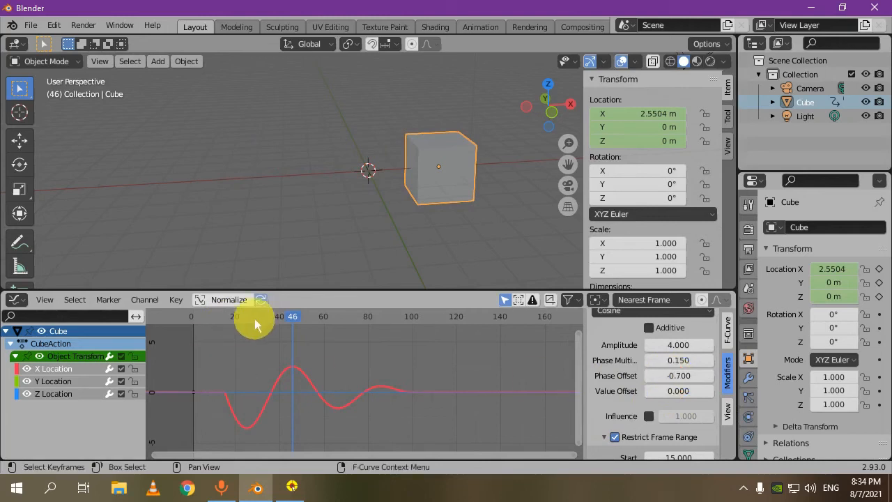
drag(234, 320, 224, 328)
key(space)
key(space)
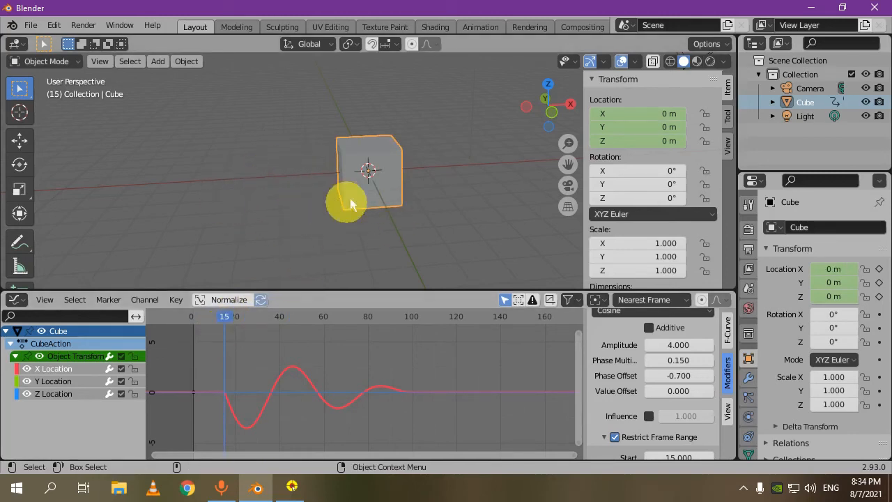
drag(220, 328, 241, 321)
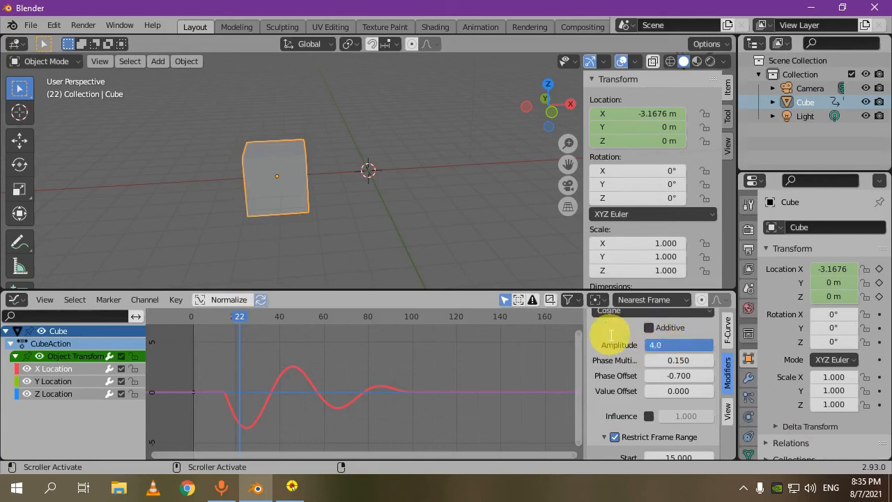
- Set the Cosine modifier's amplitude to -4 and preview the reversed swing from frame 15
key(Return)
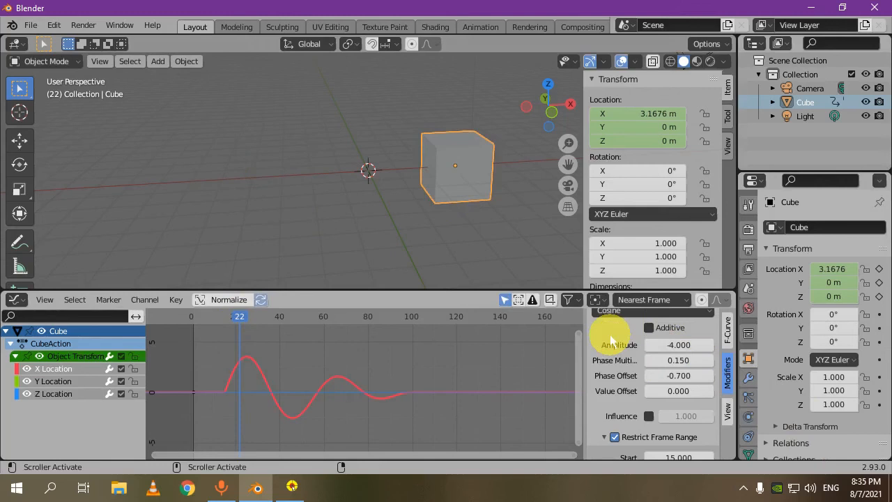
click(223, 318)
key(space)
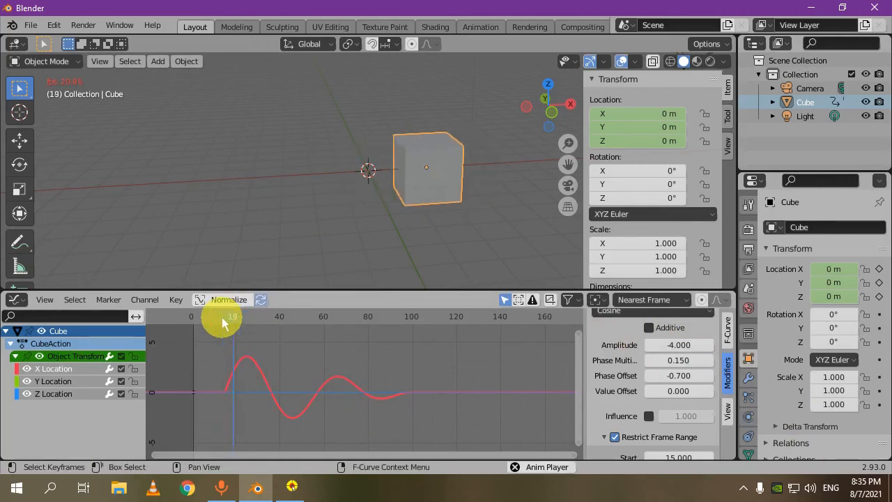
key(space)
drag(226, 313, 239, 312)
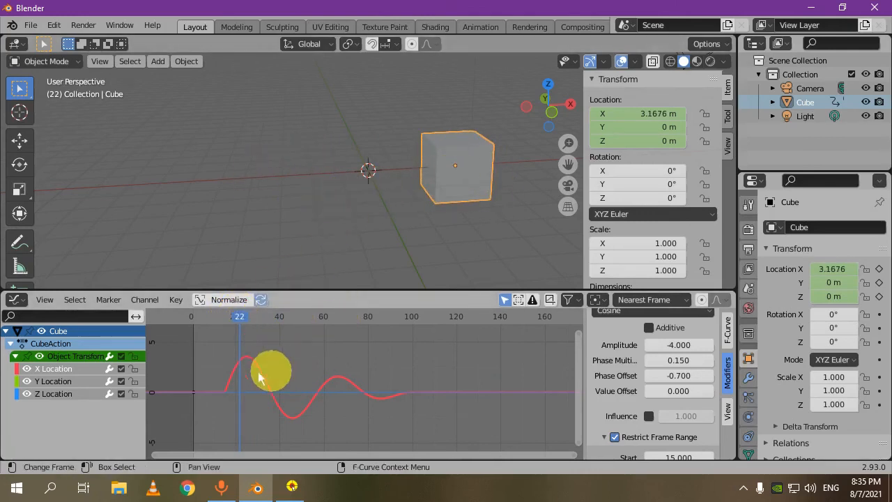
key(space)
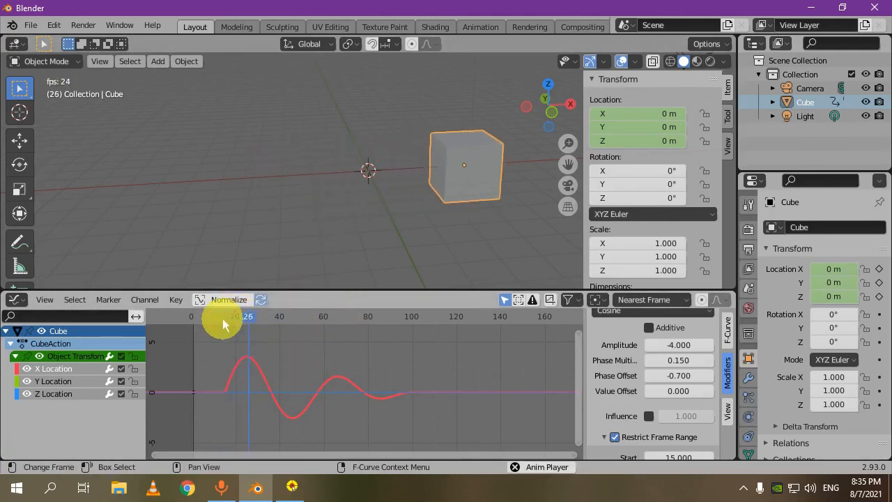